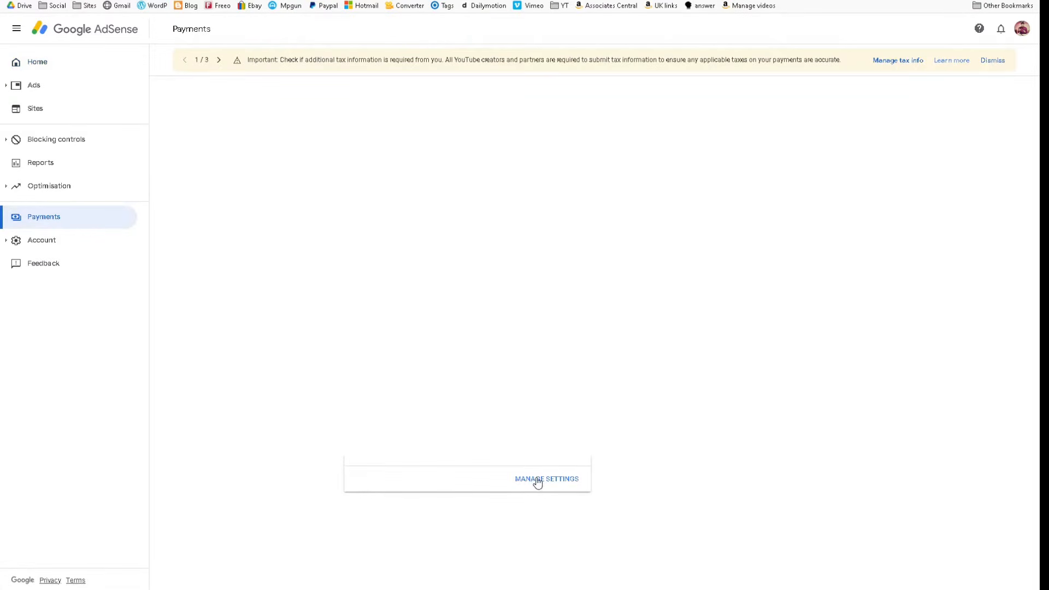
# - Open the United States tax info questionnaire from the payments settings
pyautogui.click(537, 479)
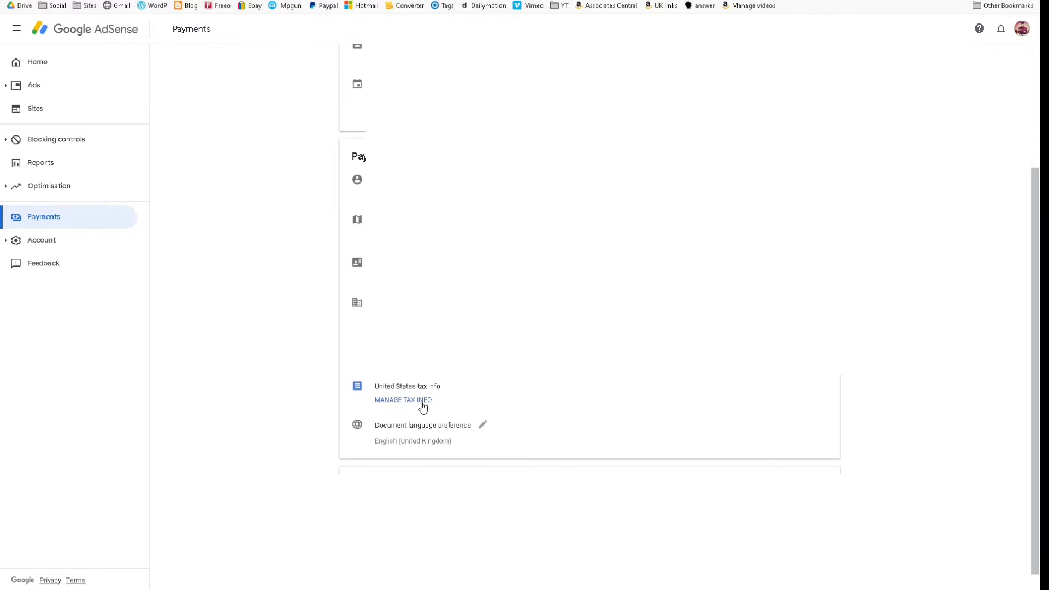
pyautogui.click(423, 402)
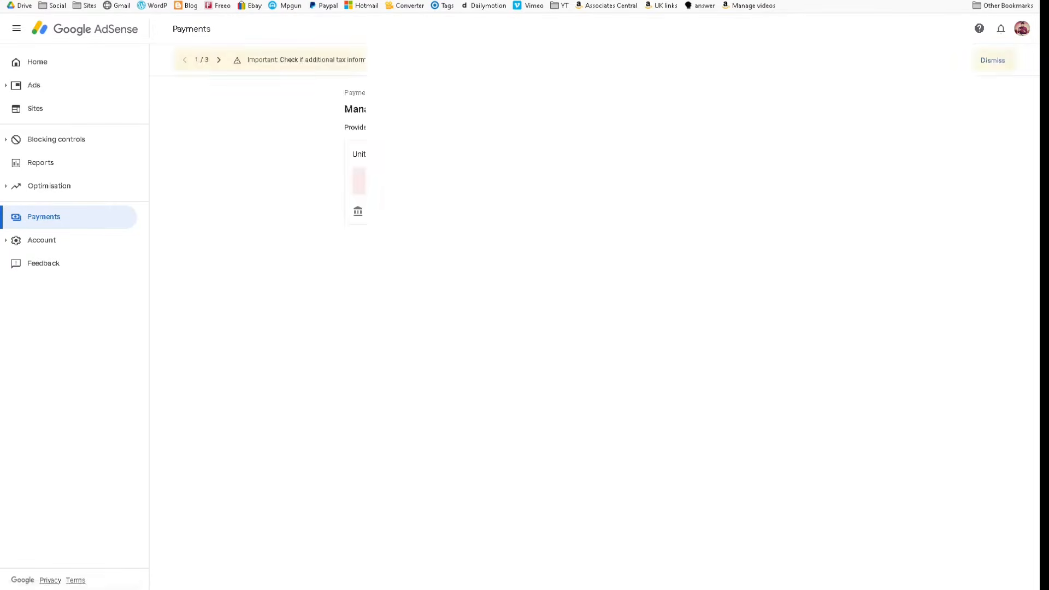
pyautogui.click(793, 218)
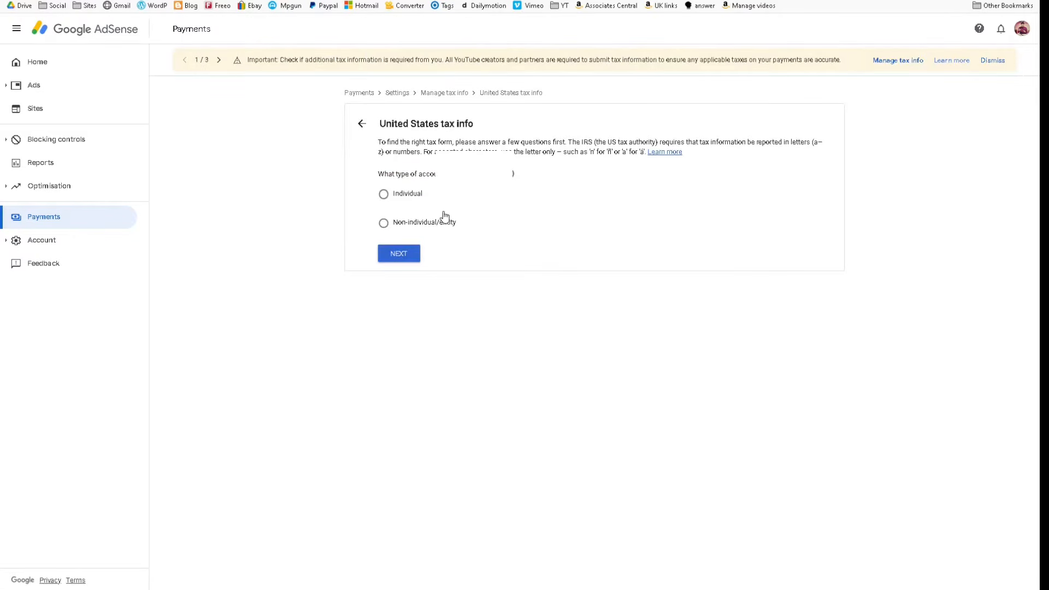
# - Answer the tax questions as an Individual who is not a US citizen or resident, and start the W-8BEN form
pyautogui.click(402, 197)
pyautogui.click(405, 257)
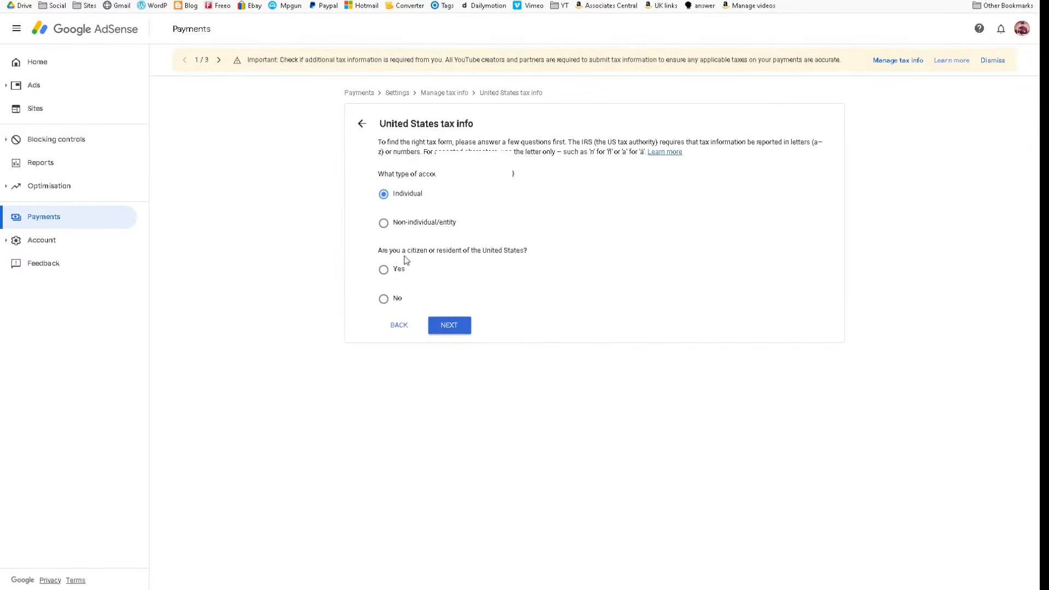
pyautogui.click(400, 300)
pyautogui.click(446, 330)
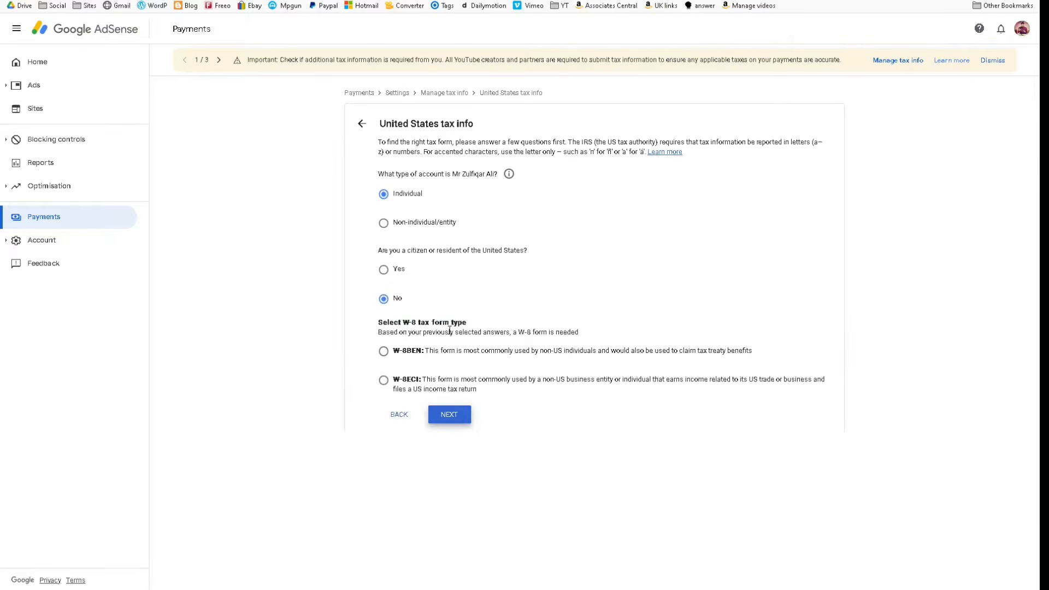
pyautogui.click(411, 352)
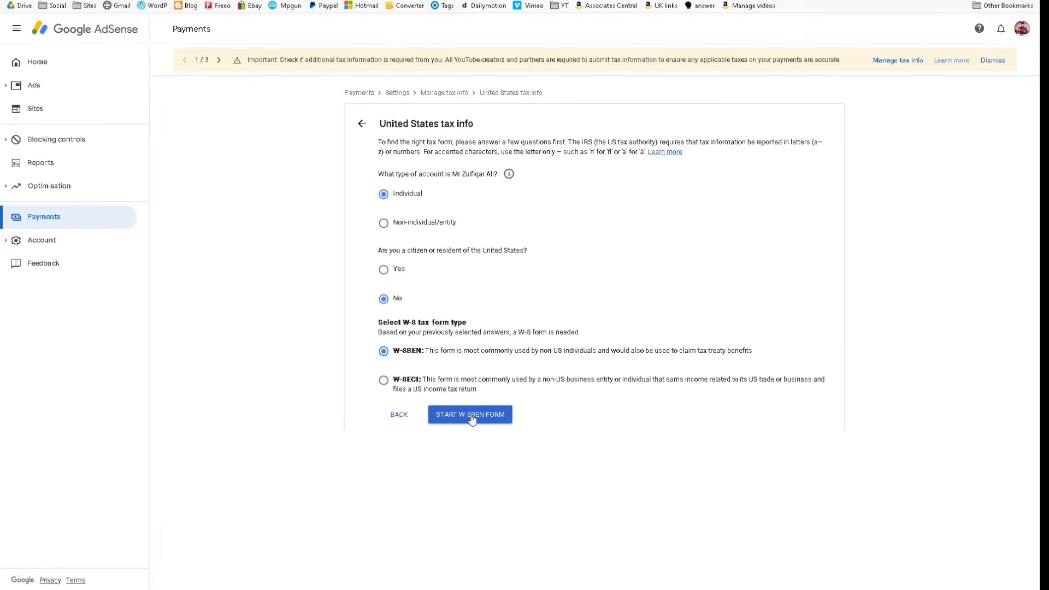
pyautogui.click(472, 418)
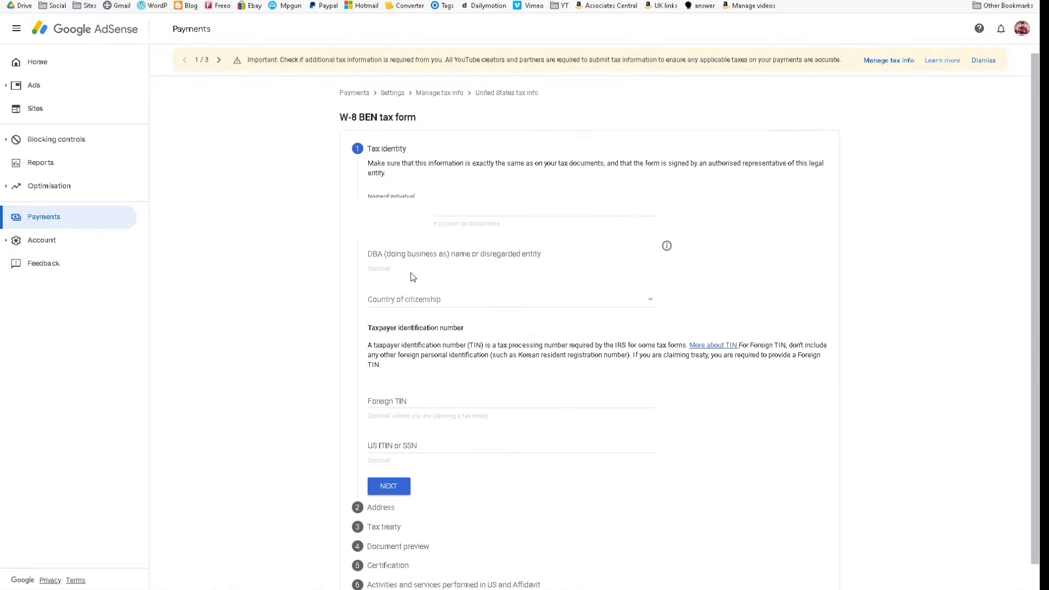
# - Complete the tax identity section with the foreign TIN and United Kingdom as country of citizenship, and continue
pyautogui.click(417, 400)
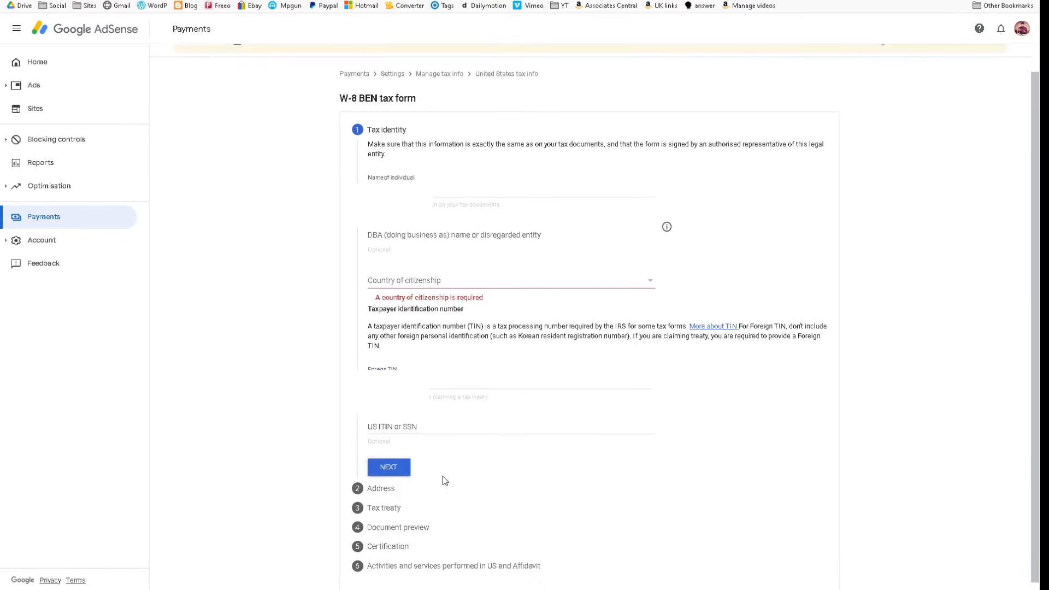
pyautogui.click(470, 279)
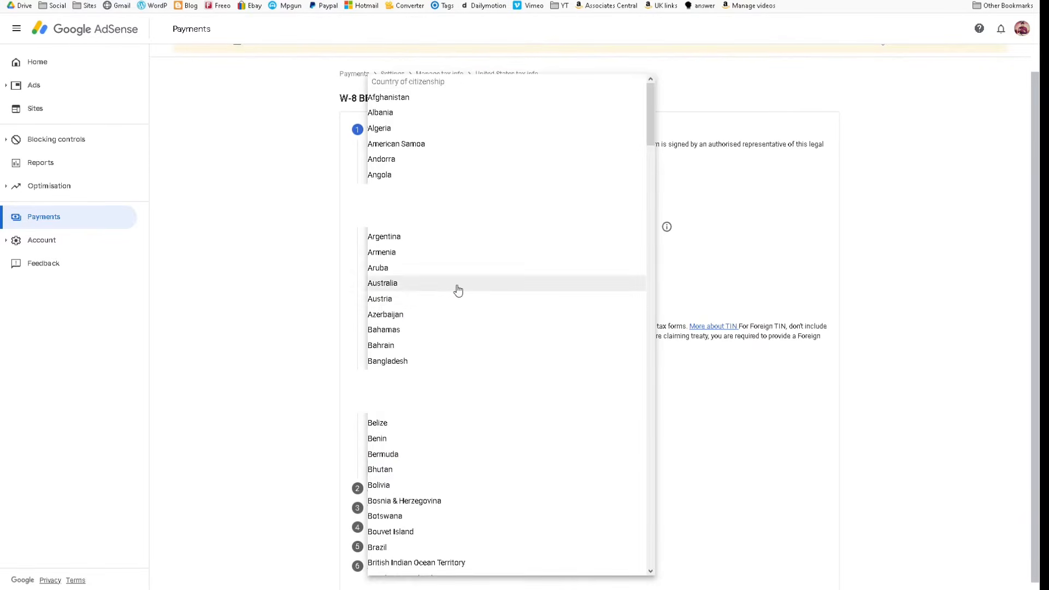
pyautogui.scroll(-20, 470, 328)
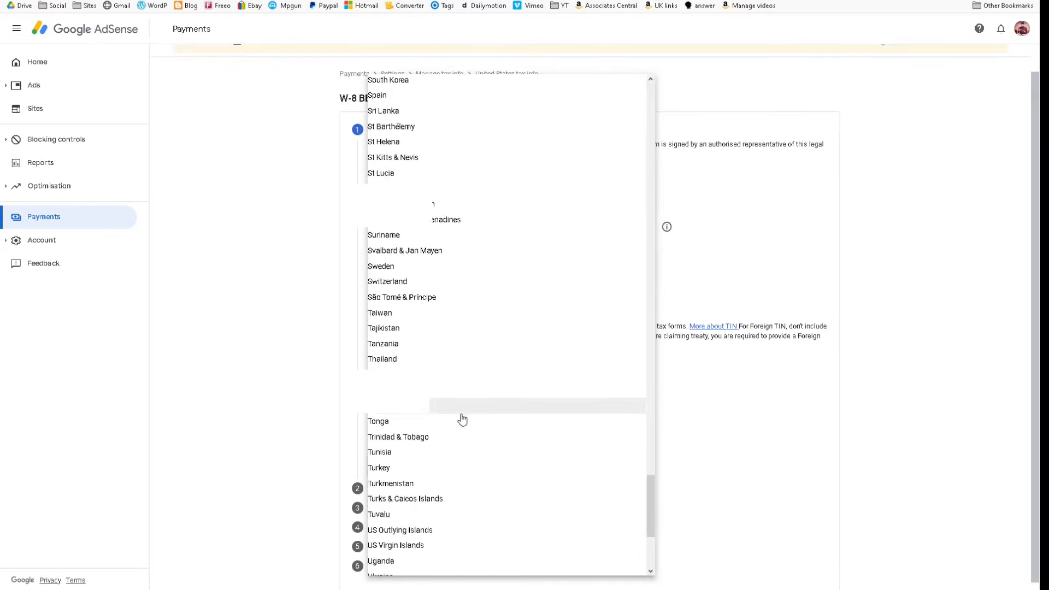
pyautogui.scroll(-2, 464, 532)
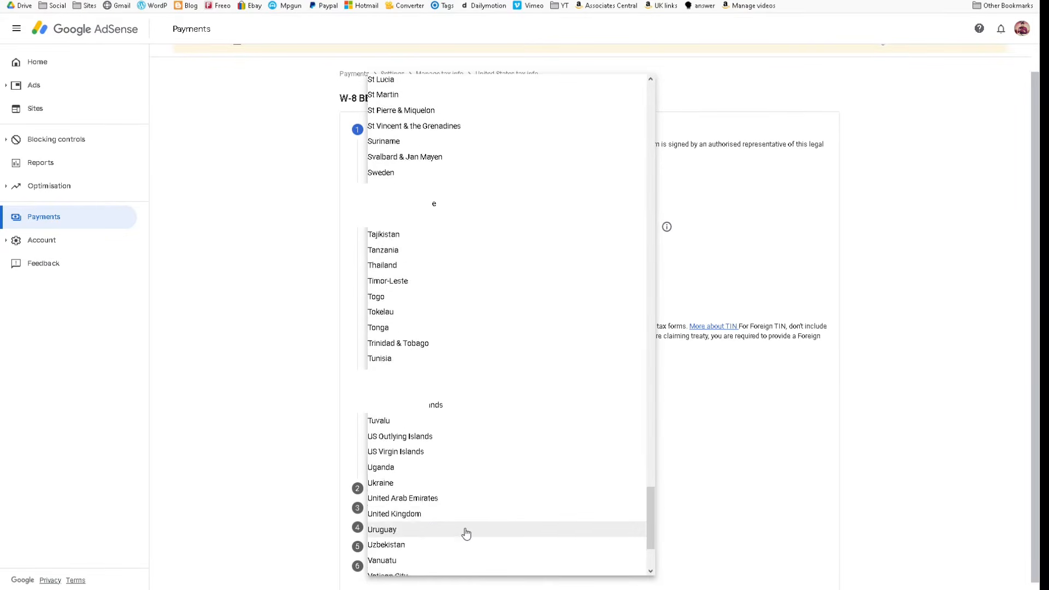
pyautogui.click(429, 500)
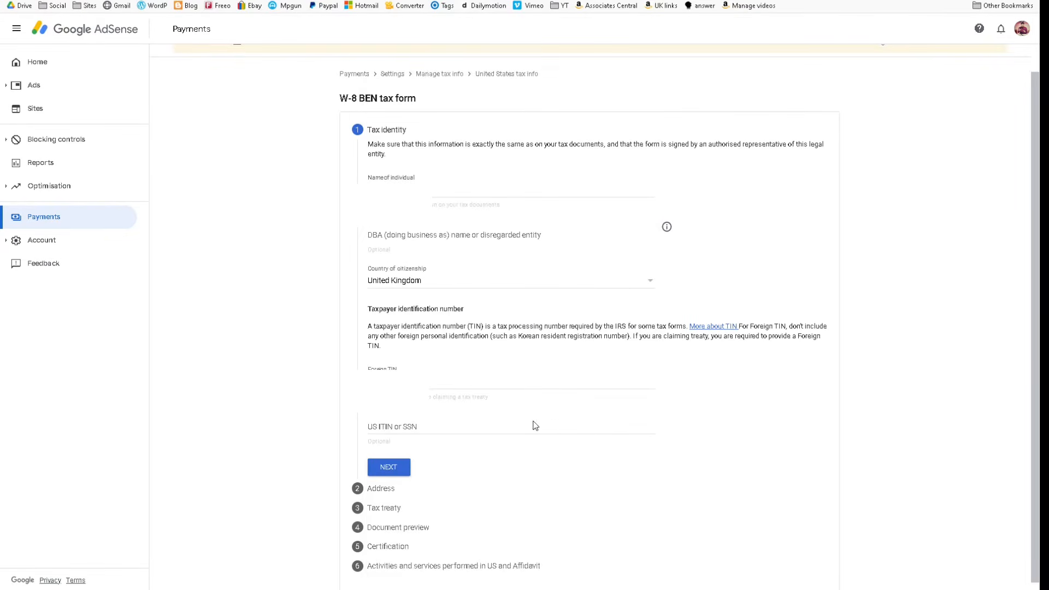
pyautogui.click(389, 469)
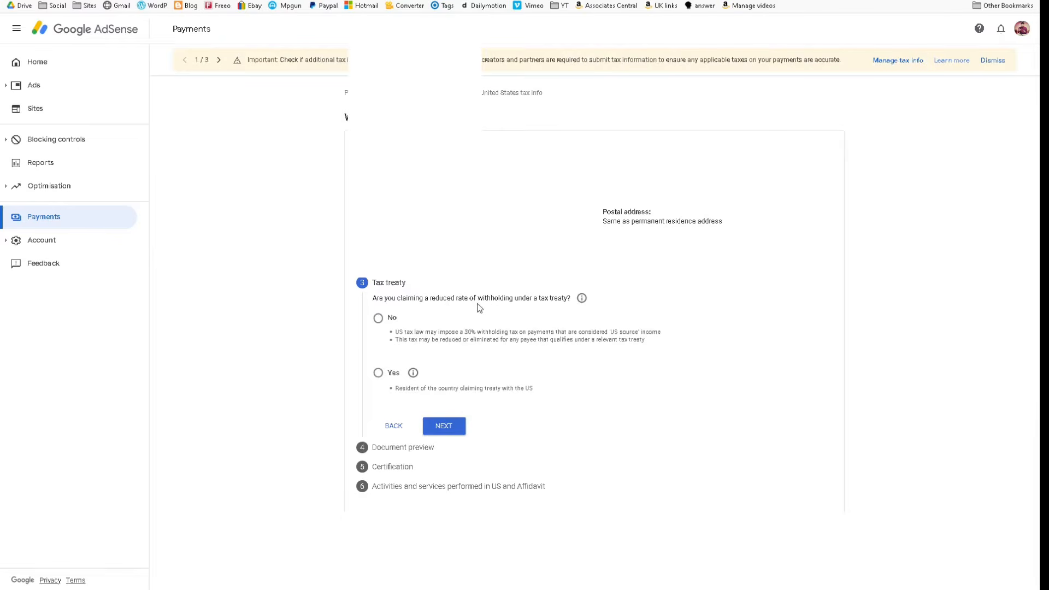
# - Check the tax treaty explanation, and claim a reduced withholding rate as a resident of the United Kingdom
pyautogui.click(584, 301)
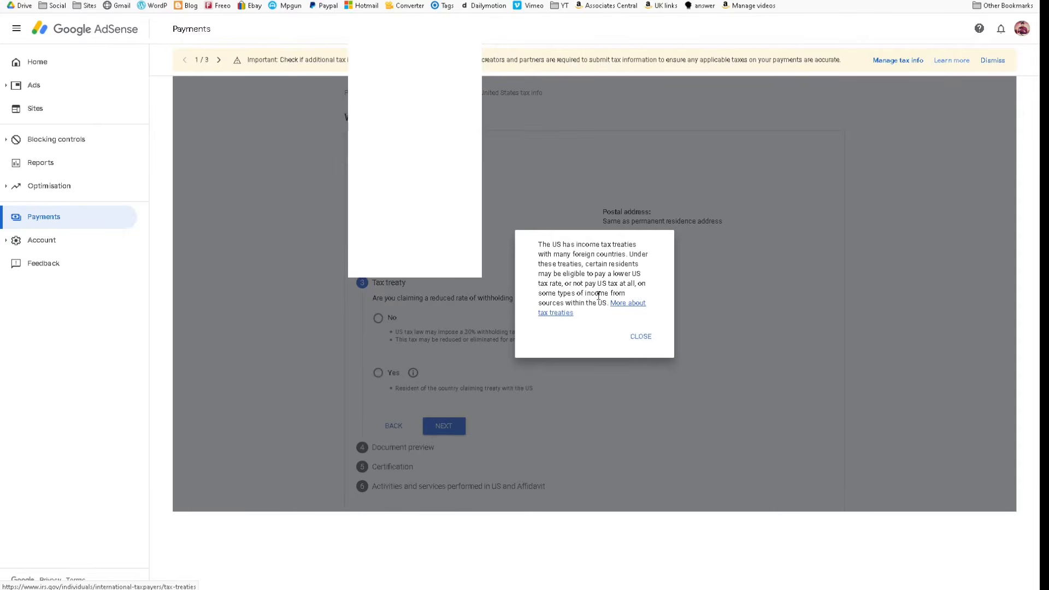
pyautogui.click(641, 337)
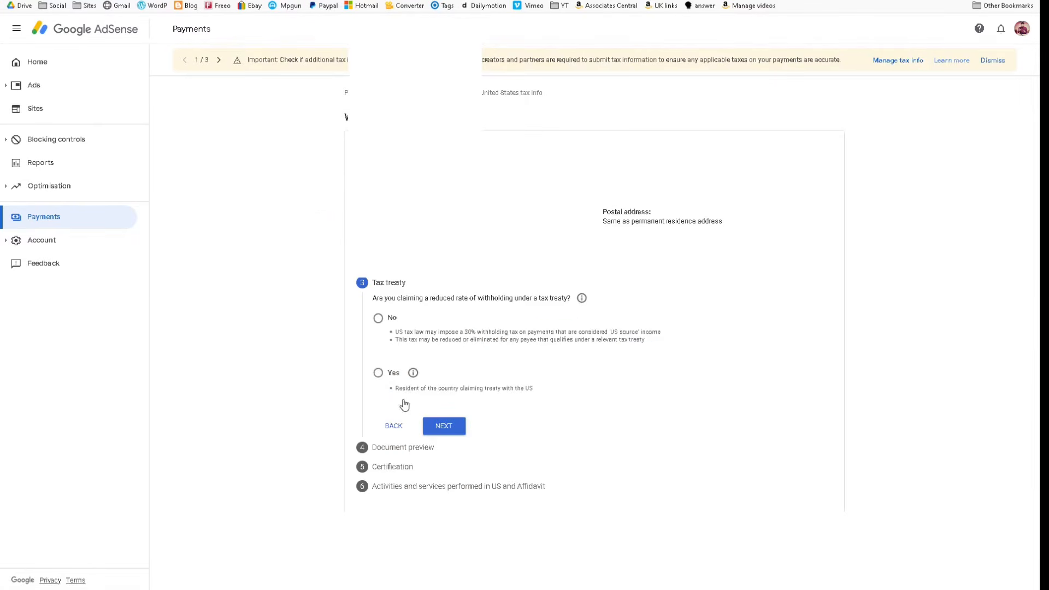
pyautogui.click(378, 373)
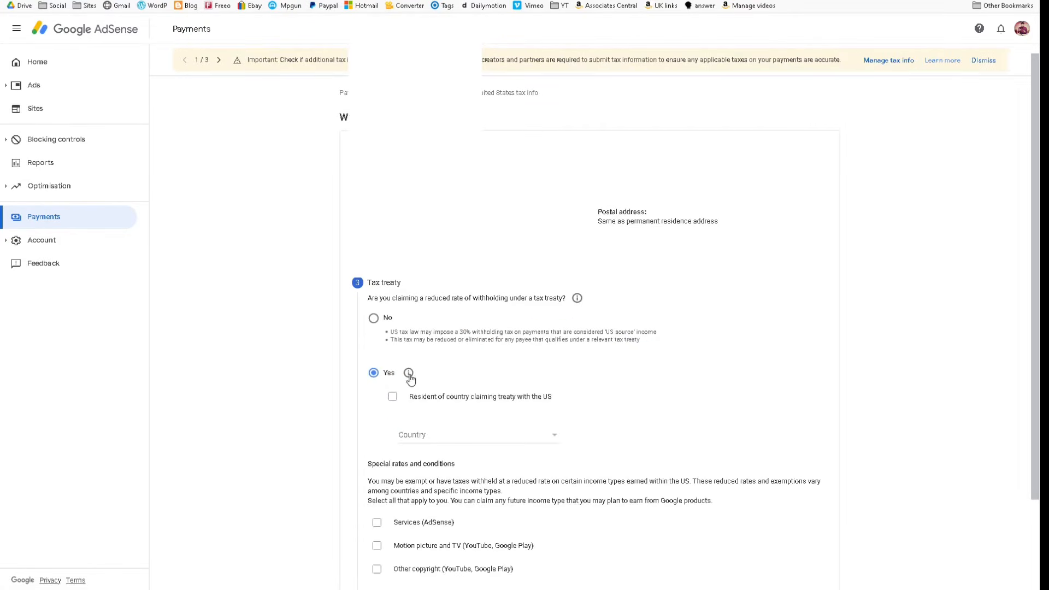
pyautogui.click(429, 405)
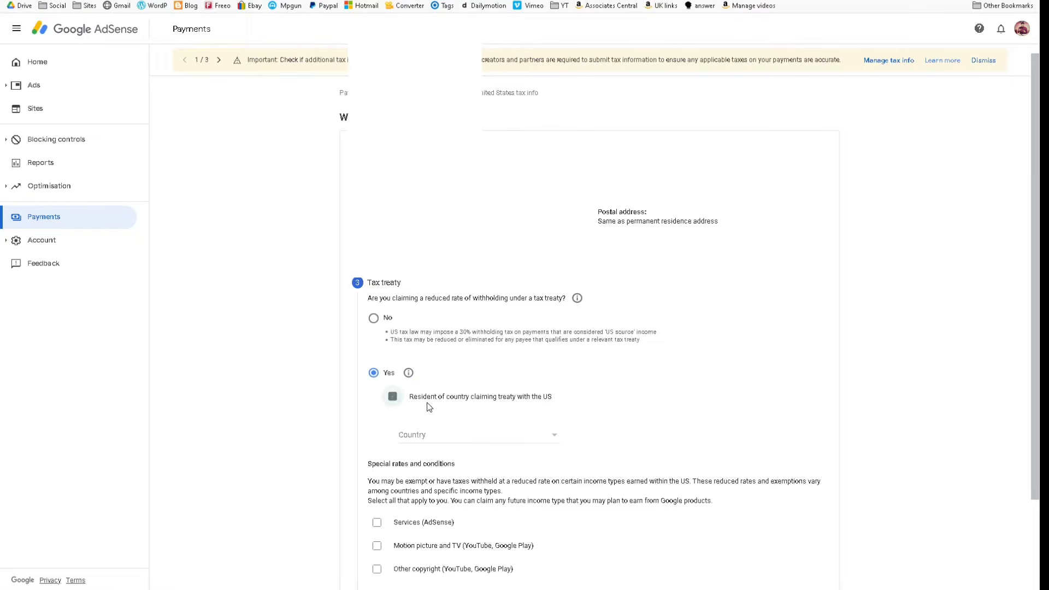
pyautogui.click(450, 436)
pyautogui.scroll(-3, 445, 420)
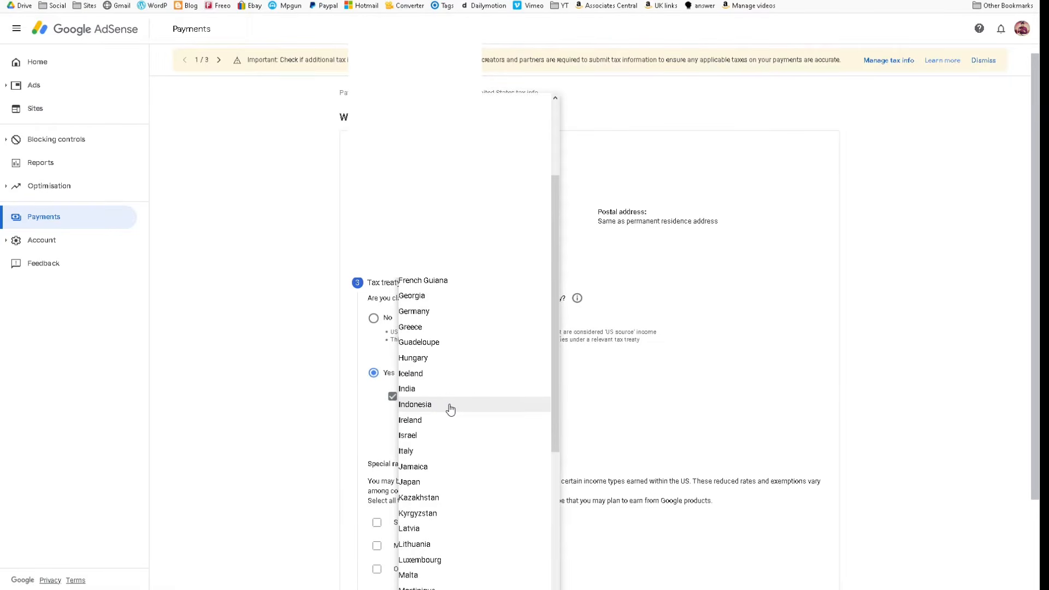
pyautogui.scroll(-10, 452, 416)
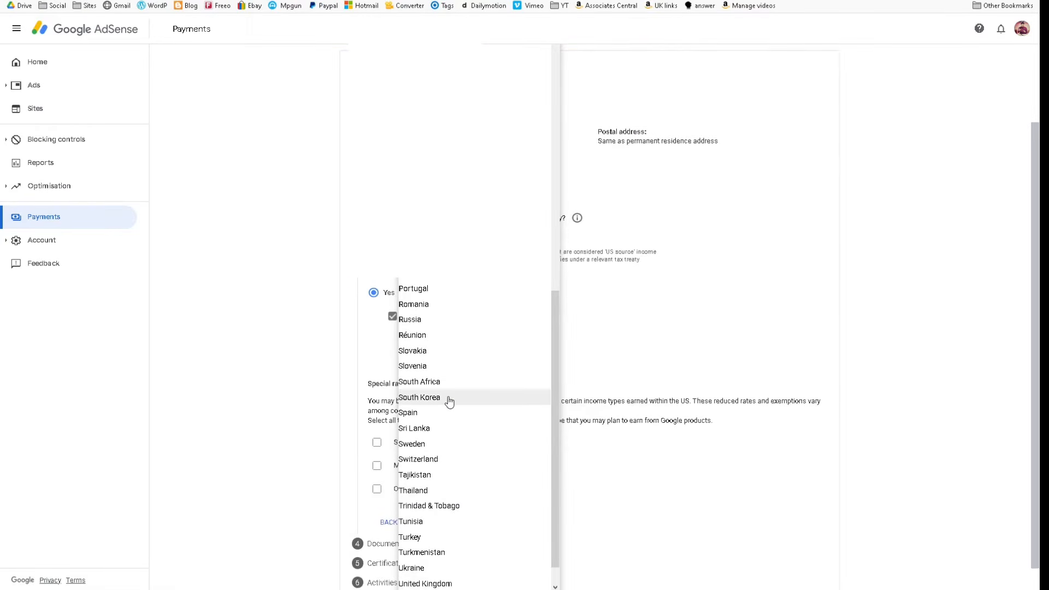
pyautogui.click(449, 581)
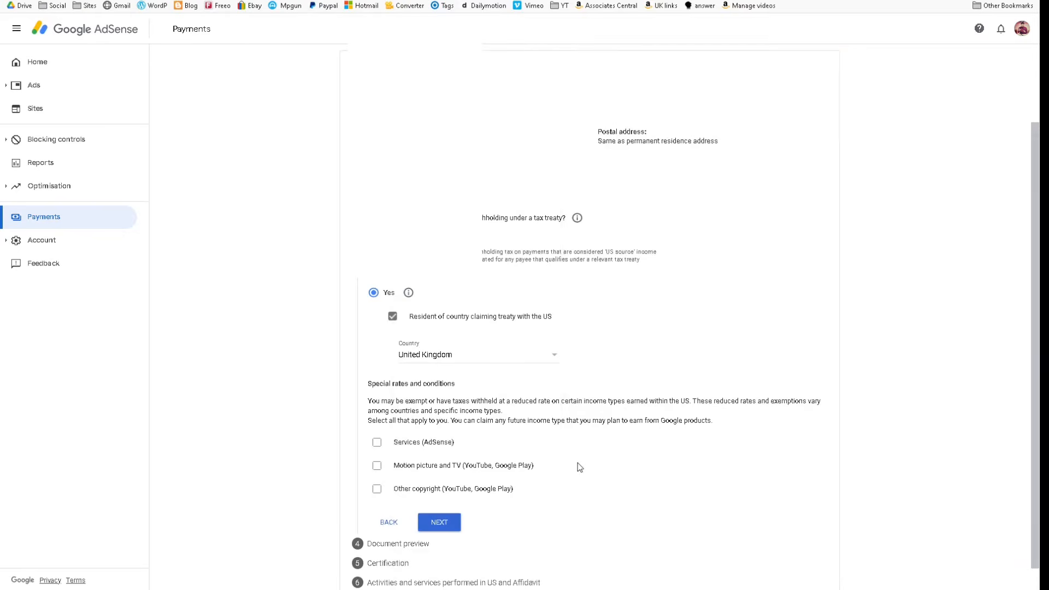
# - Claim the special rate for Services (AdSense) under Article 7 and paragraph 1 with 0% (reduced rate) withholding
pyautogui.scroll(-1, 569, 468)
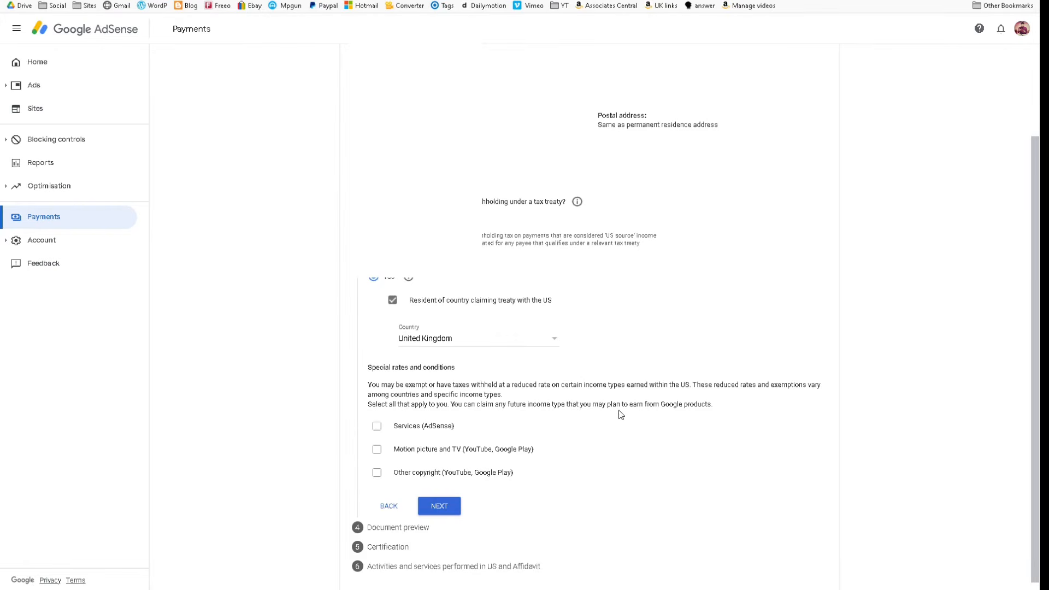
pyautogui.click(424, 427)
pyautogui.click(477, 444)
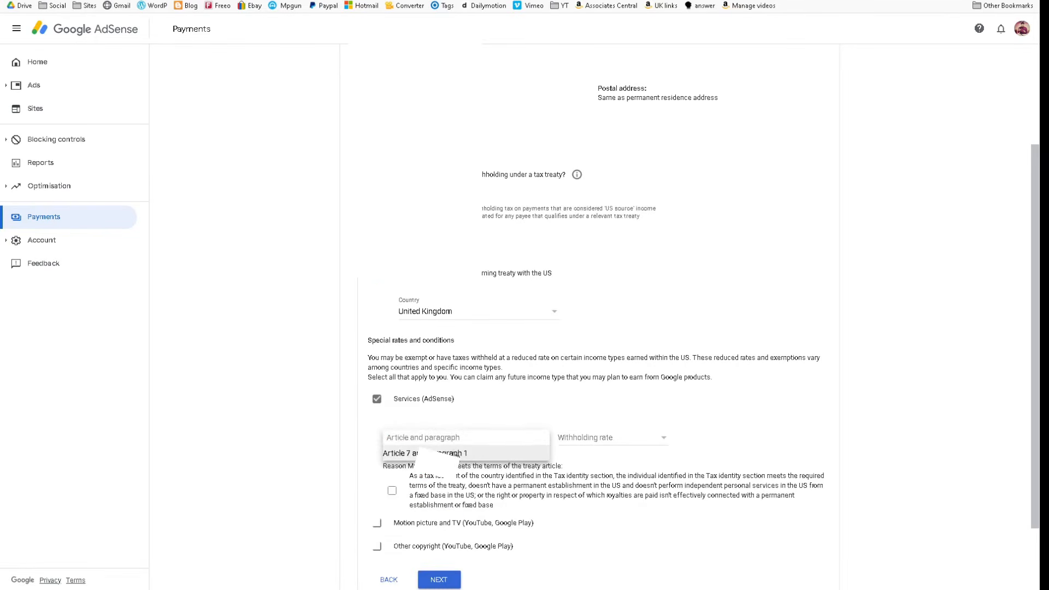
pyautogui.click(453, 453)
pyautogui.click(577, 438)
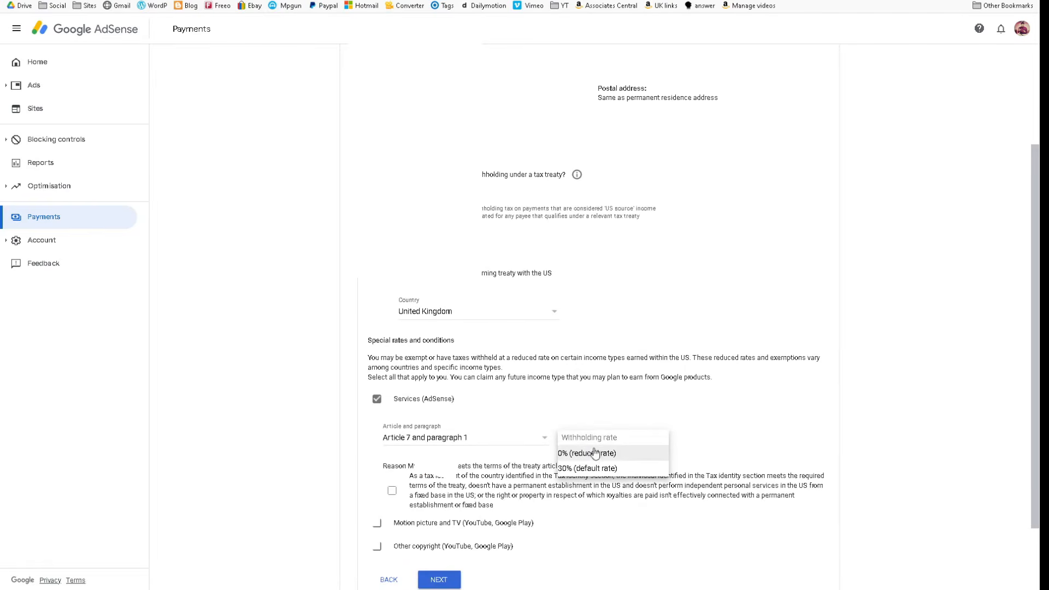
pyautogui.click(596, 454)
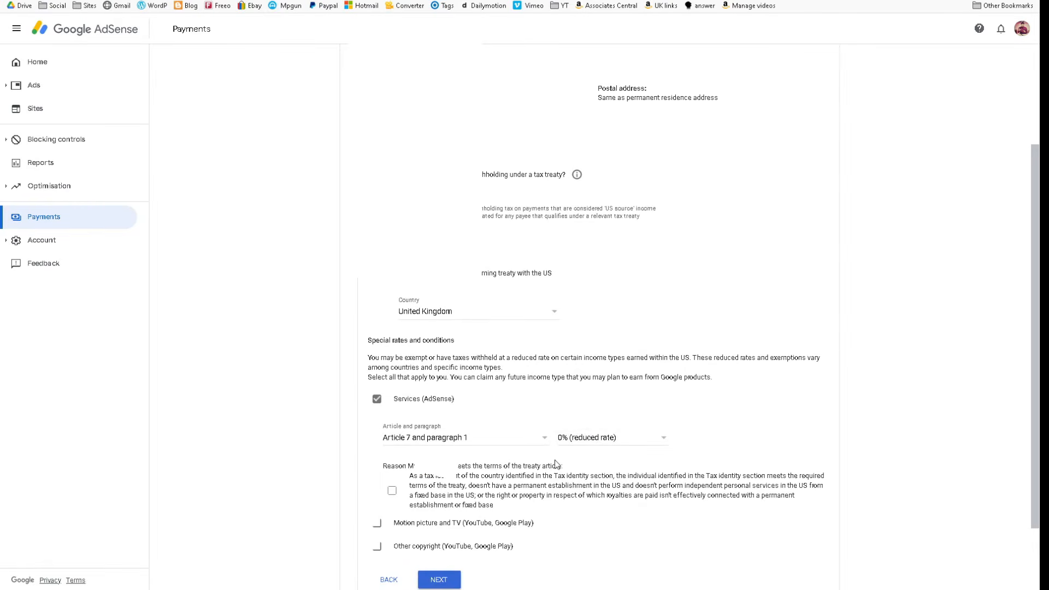
pyautogui.scroll(-1, 458, 416)
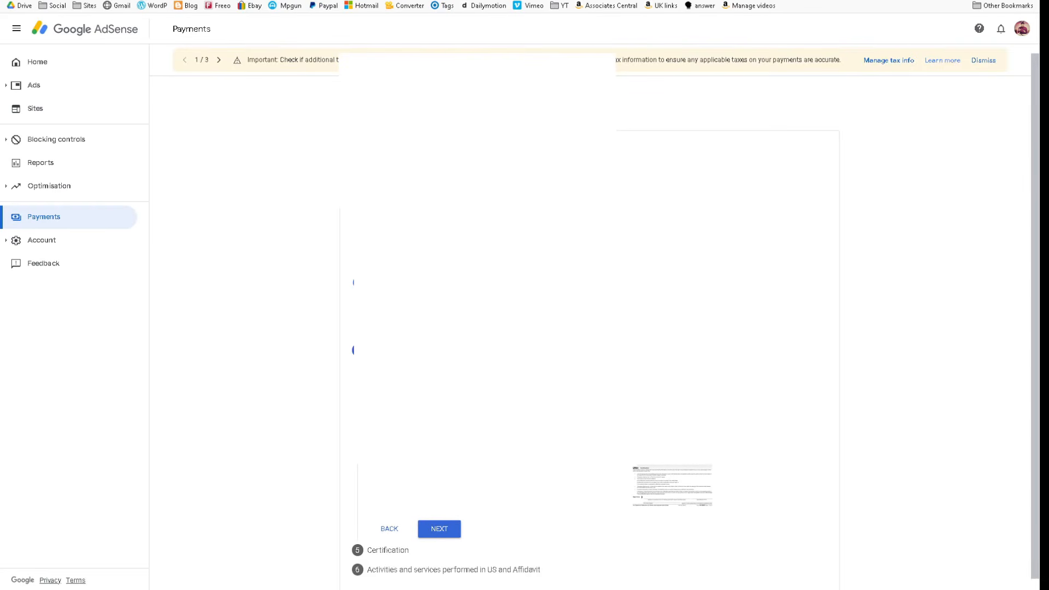
# - Proceed past the document preview and declare in the status change affidavit that the existing payments profile has previously received payments
pyautogui.click(448, 548)
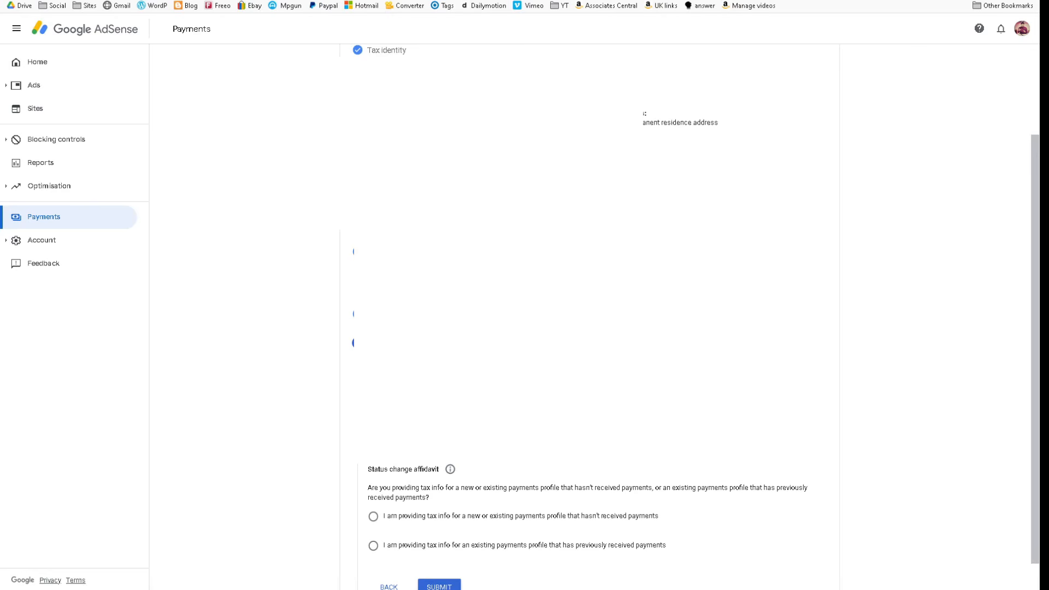
pyautogui.scroll(-1, 594, 317)
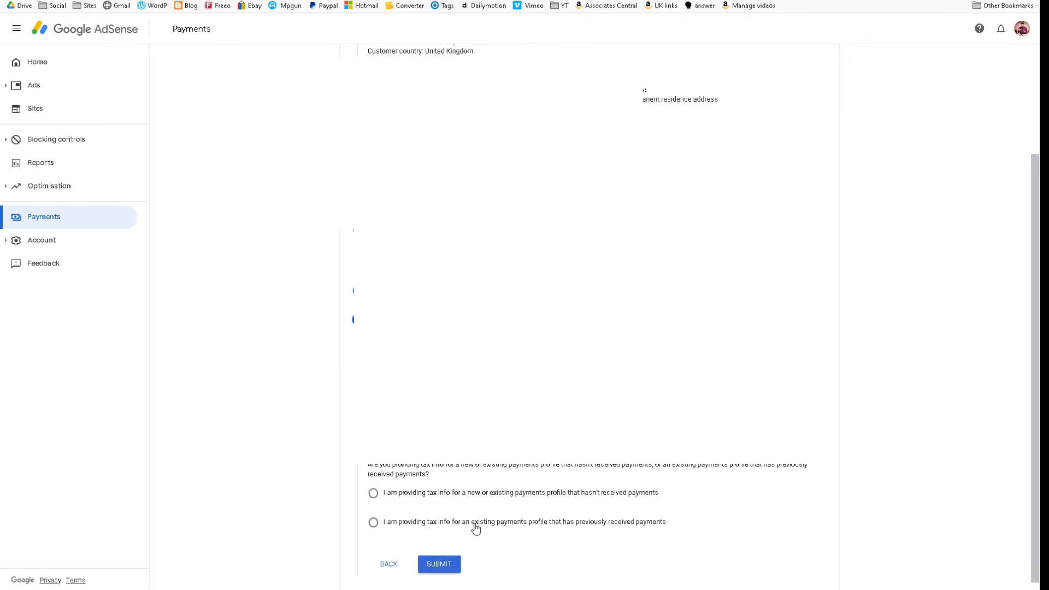
pyautogui.click(590, 524)
pyautogui.scroll(-1, 503, 514)
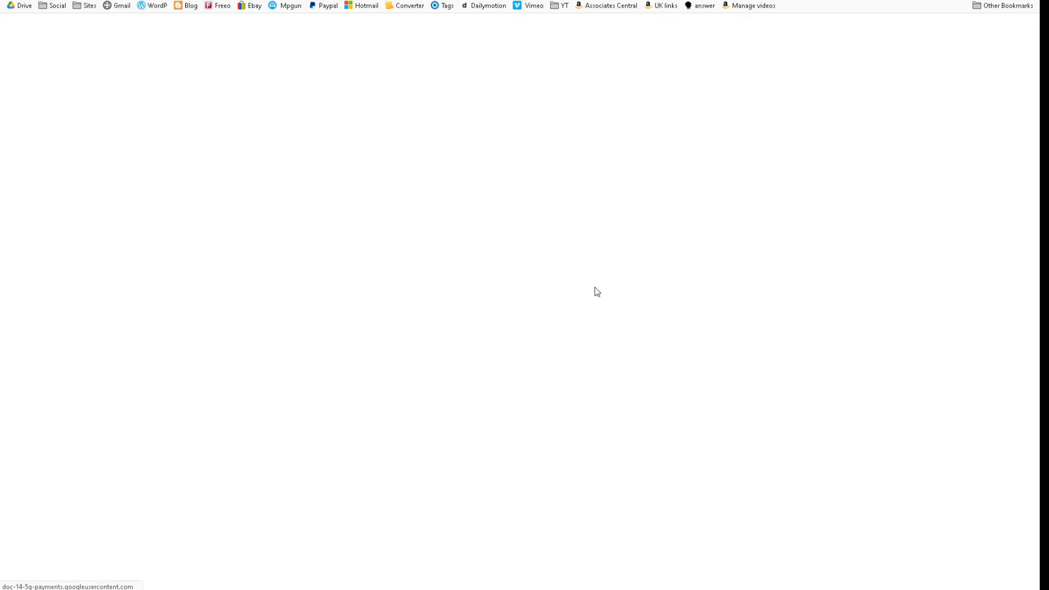